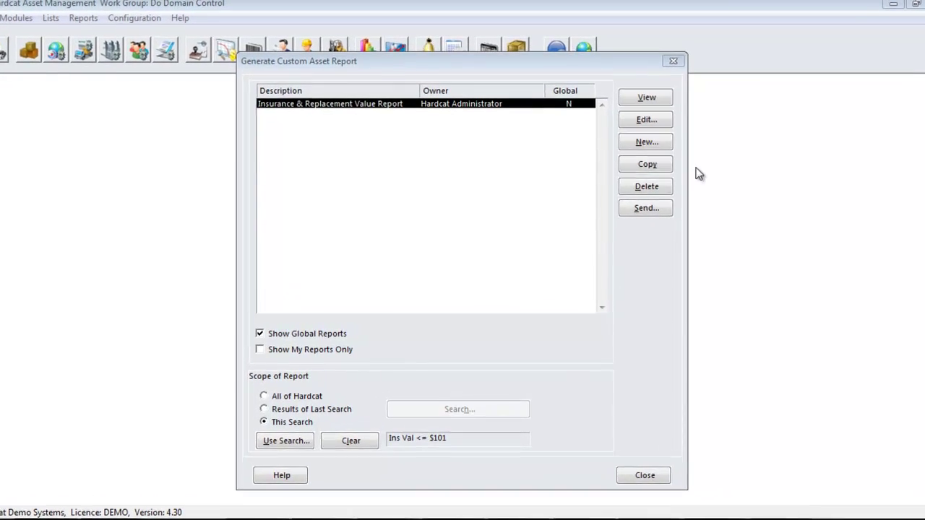
Step: Create a new custom asset report named Asset by Location, keeping Assets as its report type
click(645, 143)
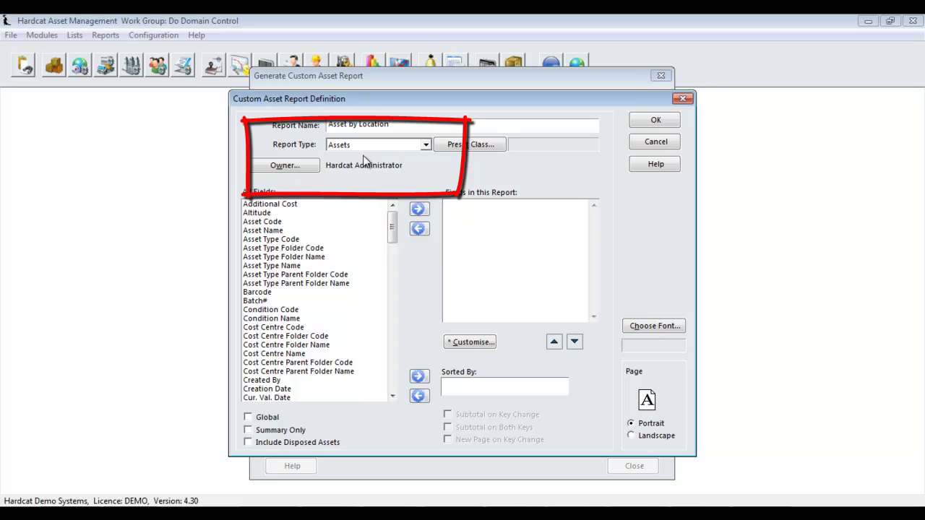
click(416, 147)
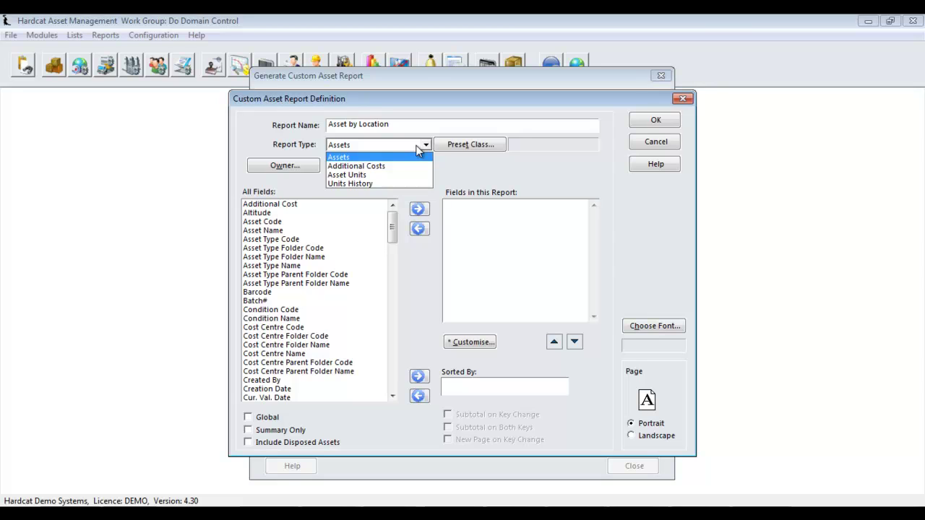
click(475, 177)
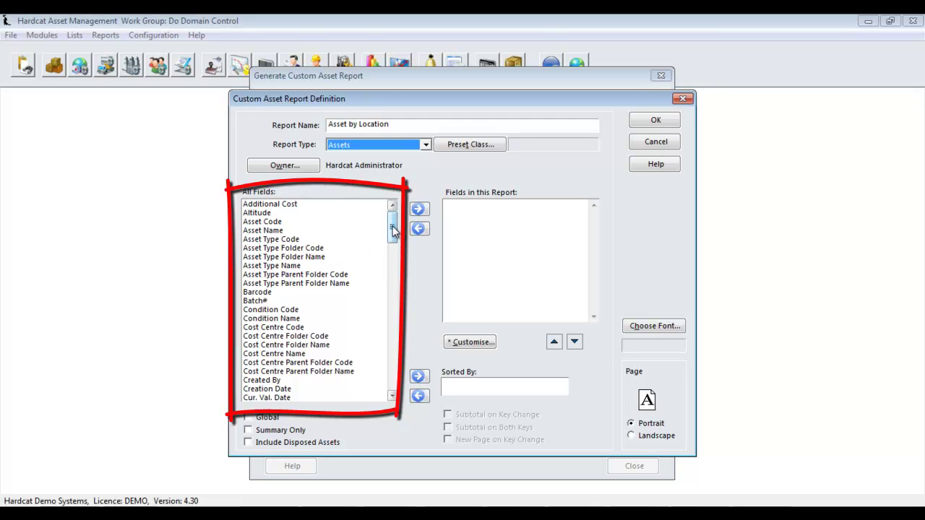
Step: Add the fields Asset Code, Asset Type Code, Asset Type Name, Condition Name and Cost Centre Parent Folder Name to the report
mouse_move(394, 230)
mouse_down()
mouse_move(394, 271)
mouse_move(393, 210)
mouse_up()
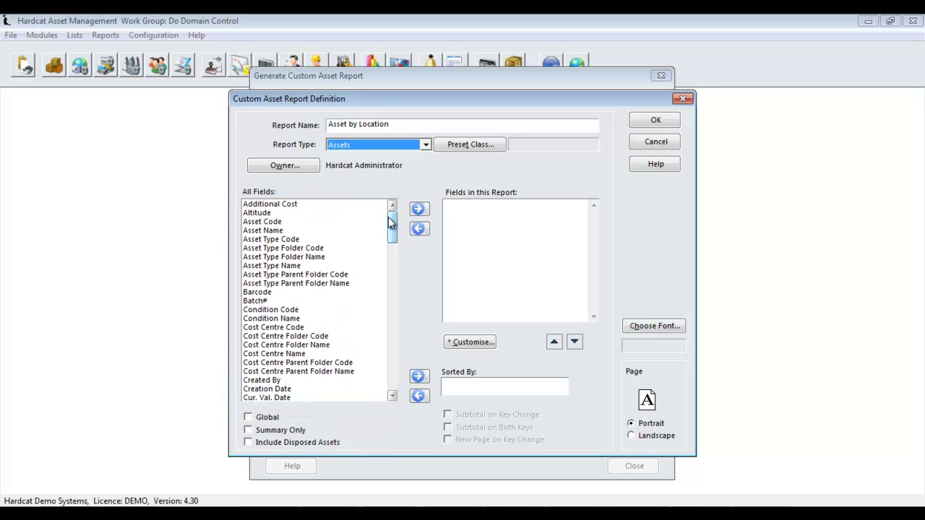
double_click(268, 223)
click(269, 223)
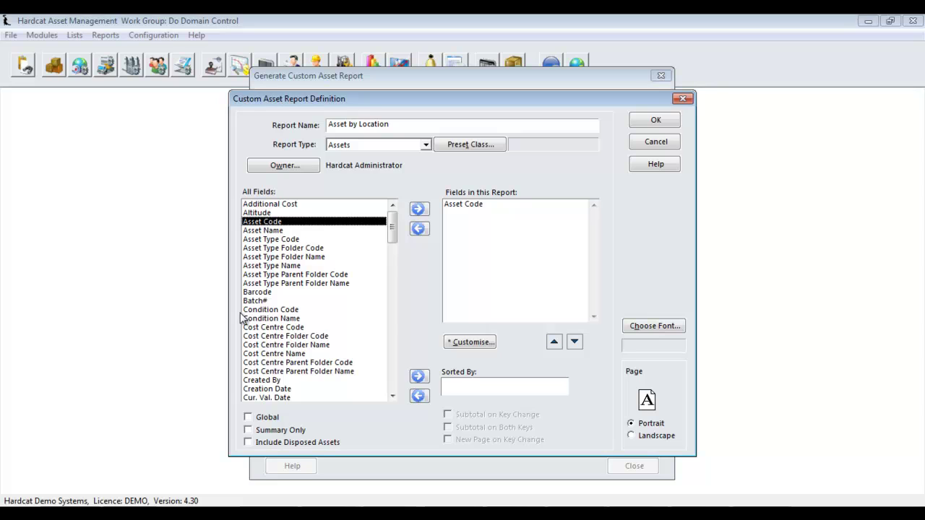
click(279, 240)
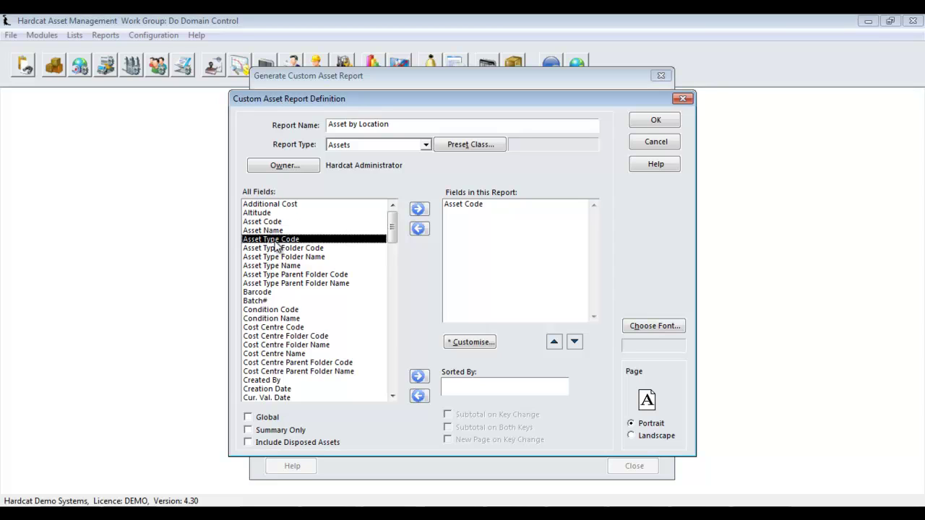
ctrl+click(282, 266)
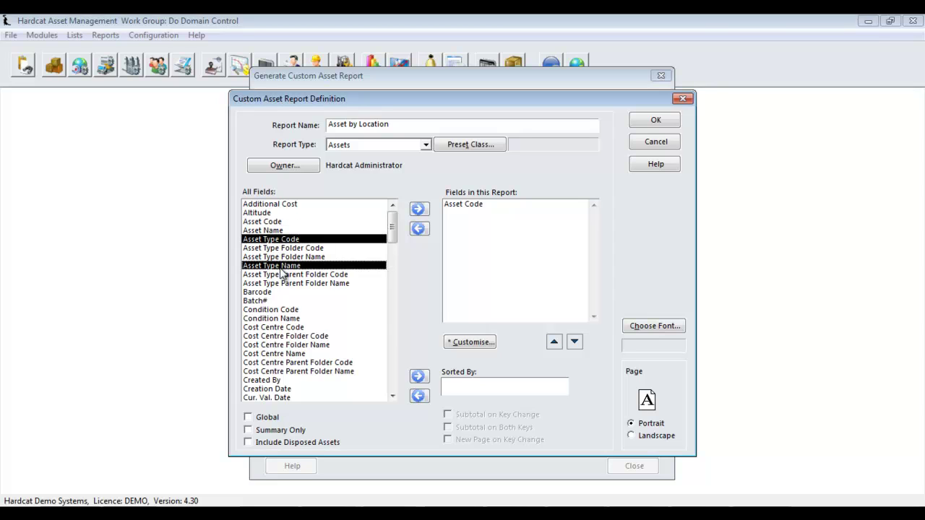
ctrl+click(266, 319)
ctrl+click(265, 371)
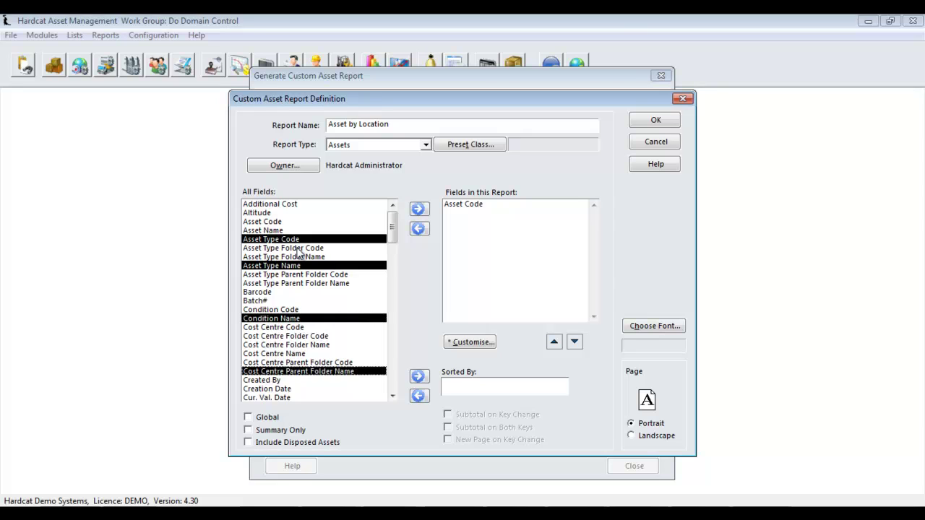
click(420, 210)
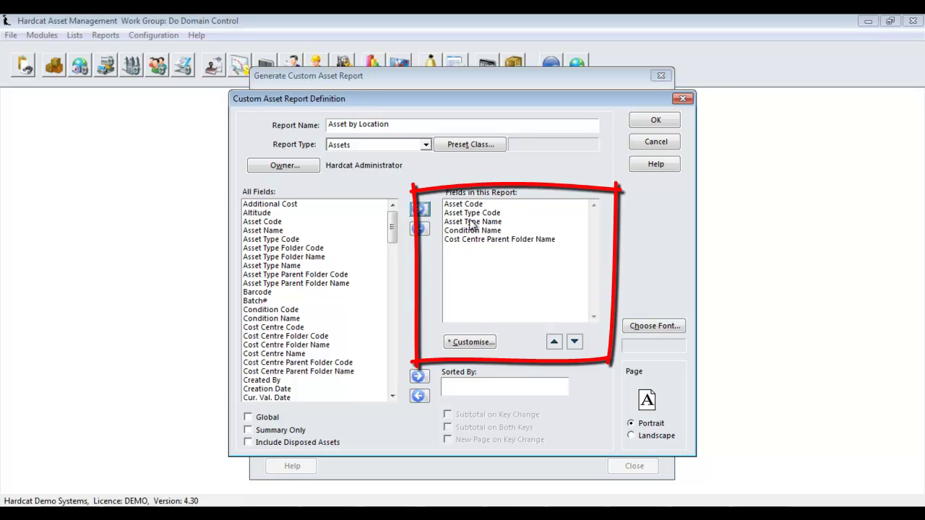
Step: Move the Asset Type Name field to the head of the report's field order and back to third place
click(470, 222)
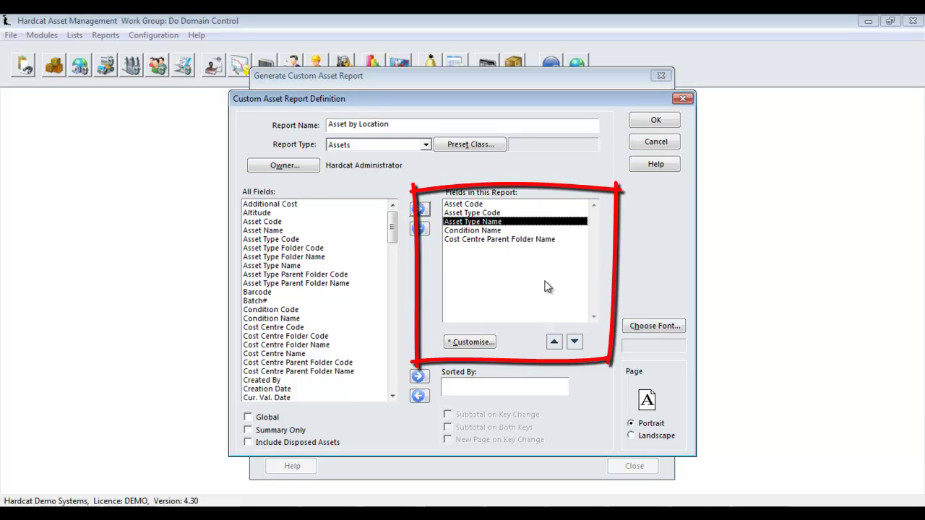
click(554, 342)
click(555, 342)
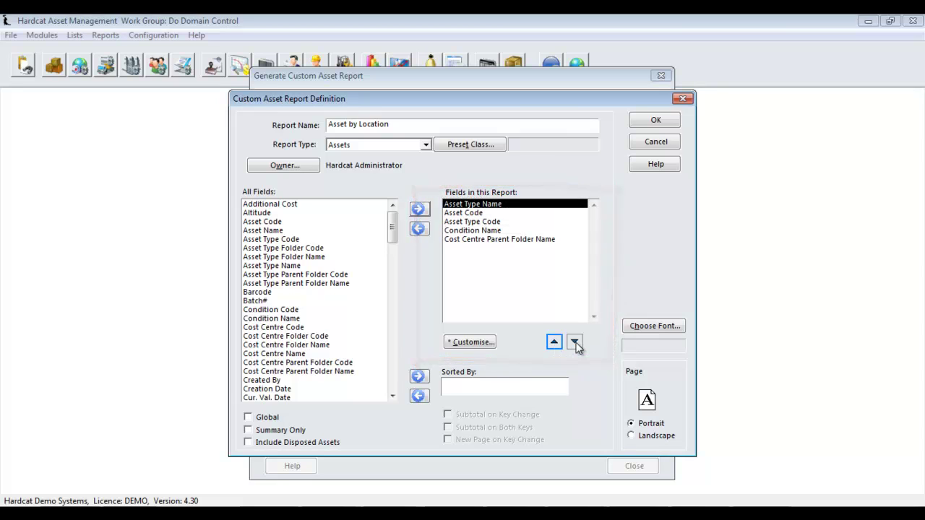
click(574, 342)
click(575, 342)
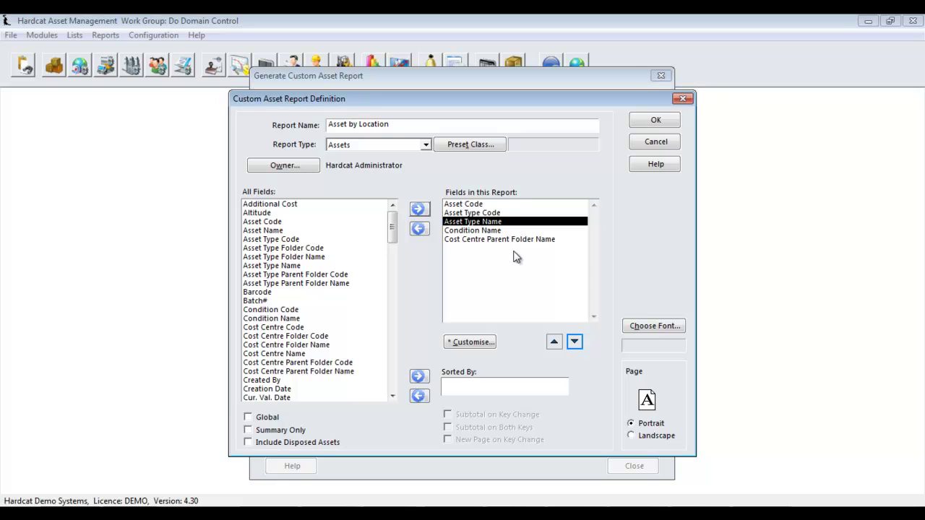
Step: Open the customisation of the report's Asset Code field and create a new font with the code FI0001
click(471, 205)
double_click(471, 205)
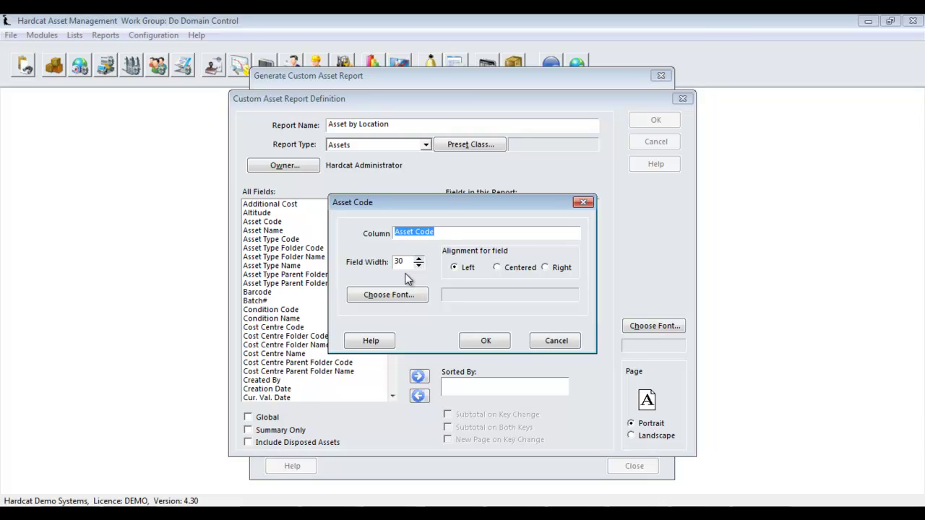
click(401, 297)
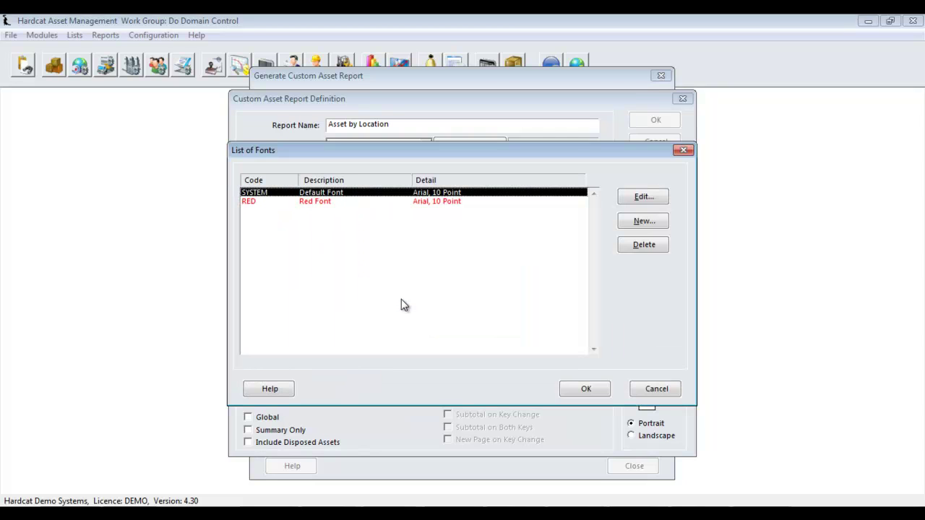
click(642, 223)
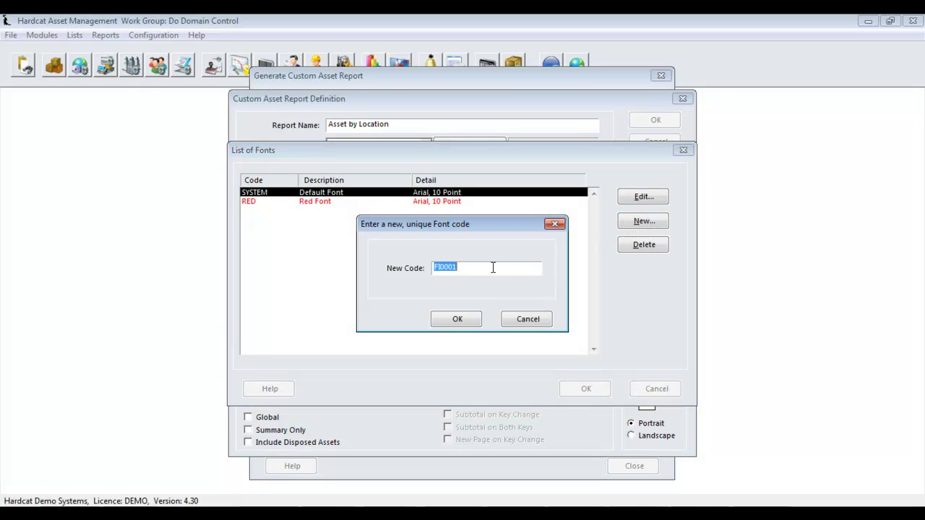
click(462, 318)
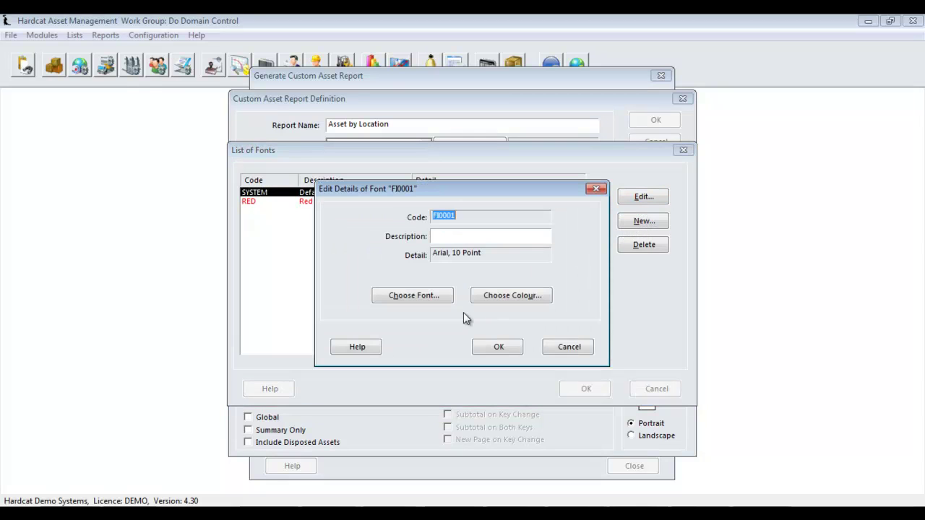
Step: Describe the new font as Green, give it a bright green colour, and apply it to the field being customised
click(460, 233)
text(Green)
click(506, 297)
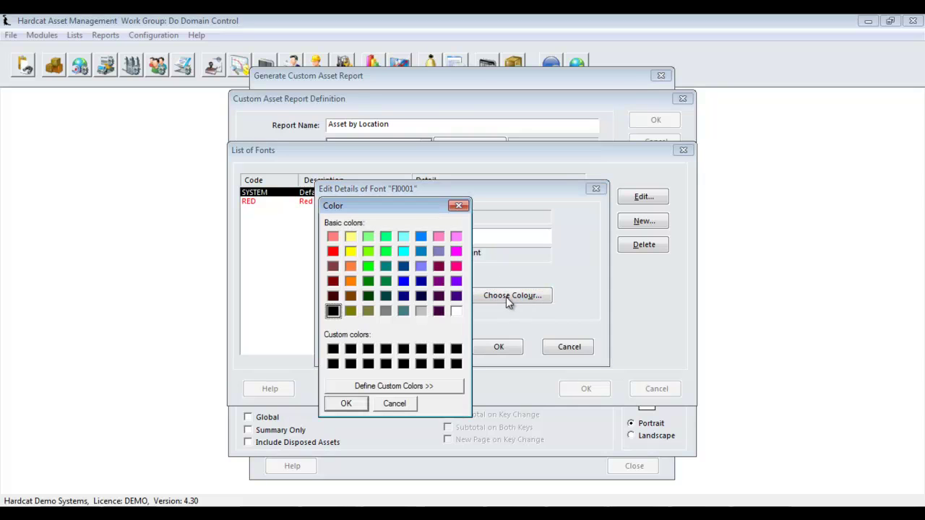
click(368, 266)
click(348, 403)
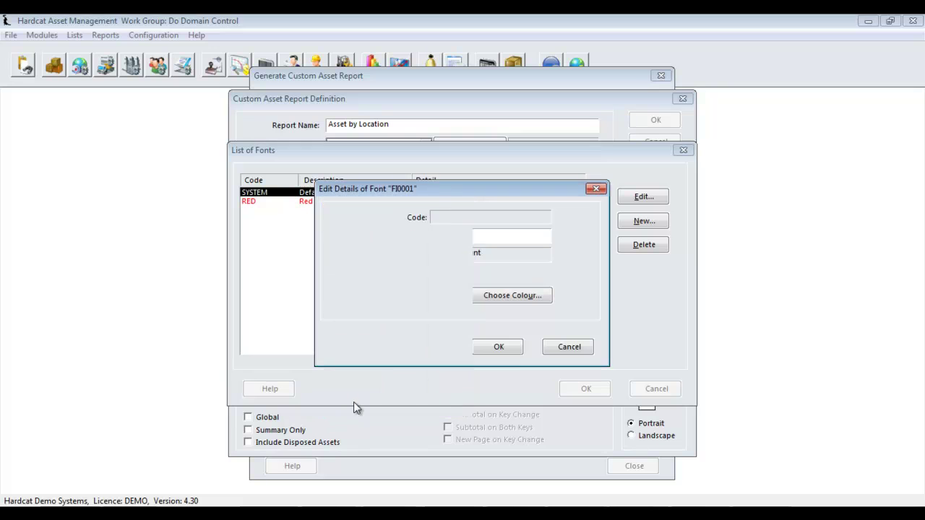
click(506, 349)
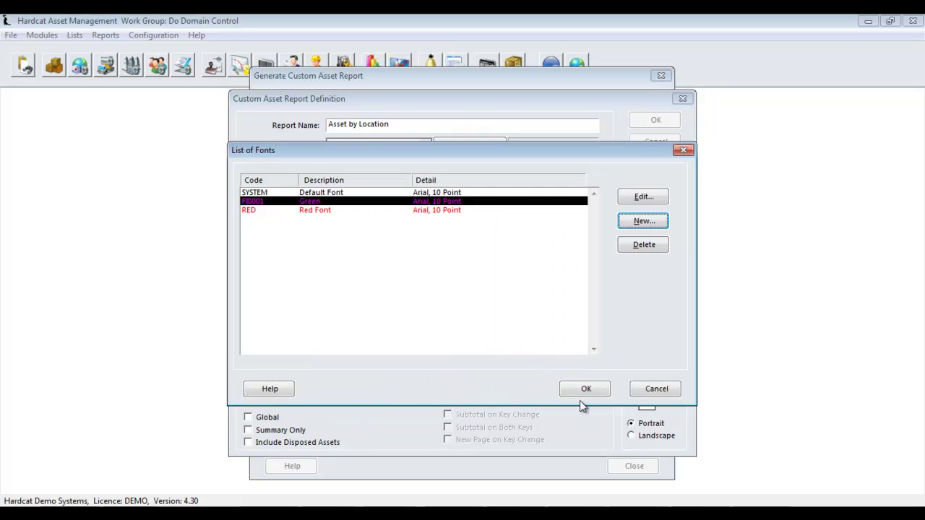
click(585, 389)
click(485, 346)
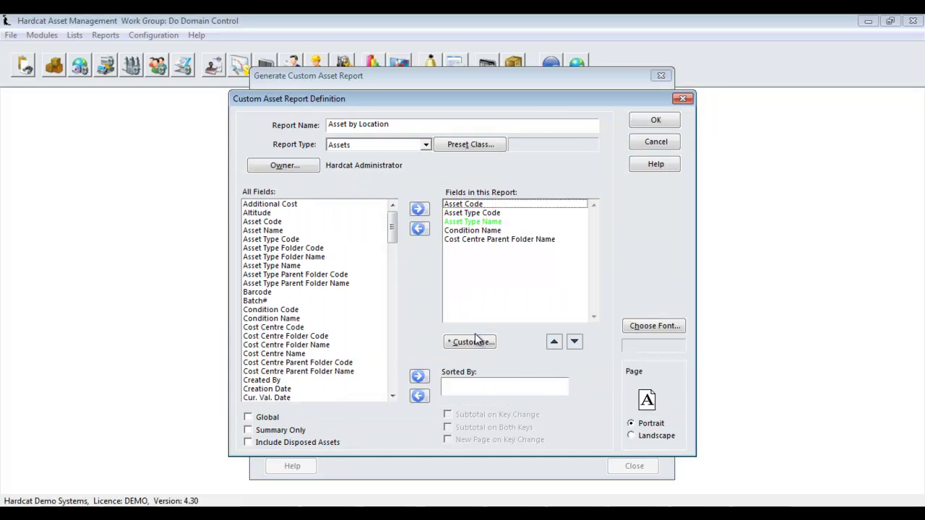
Step: Sort the report by Location Name and enable Subtotal on Key Change
click(488, 205)
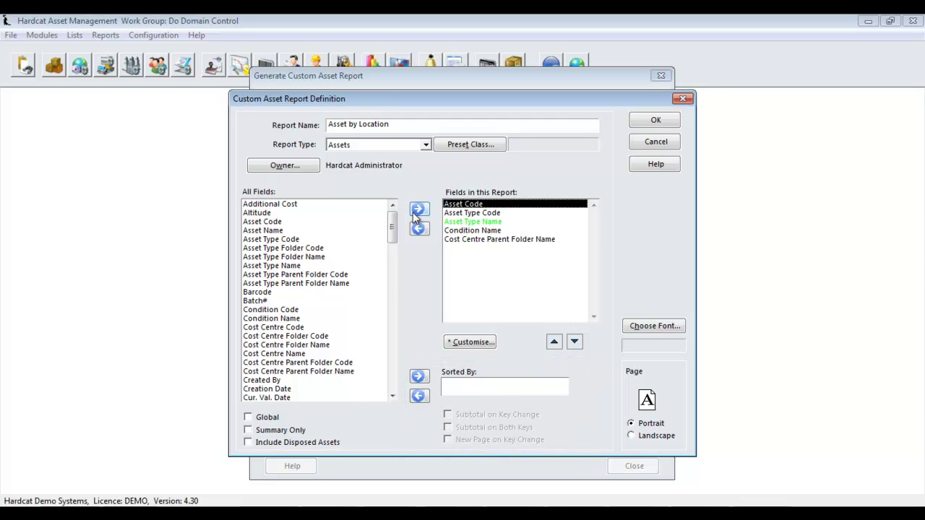
drag(394, 228, 393, 291)
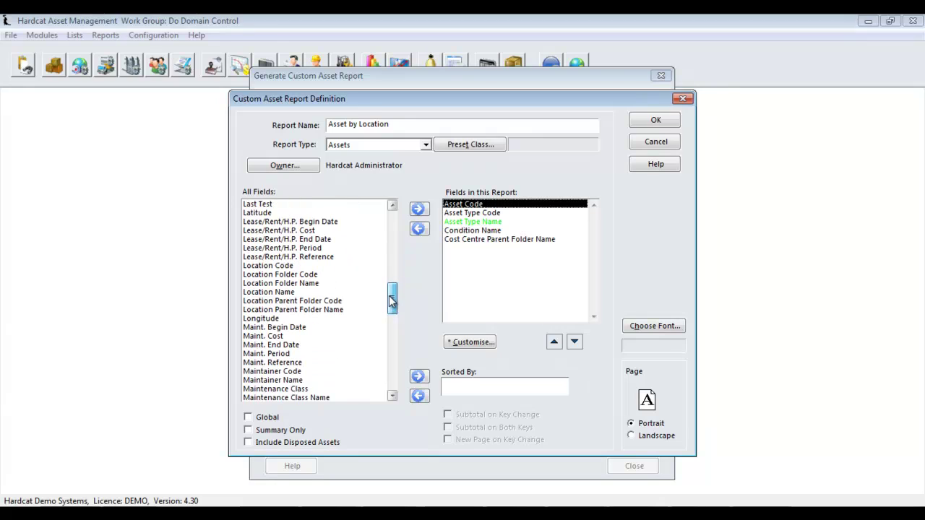
click(354, 293)
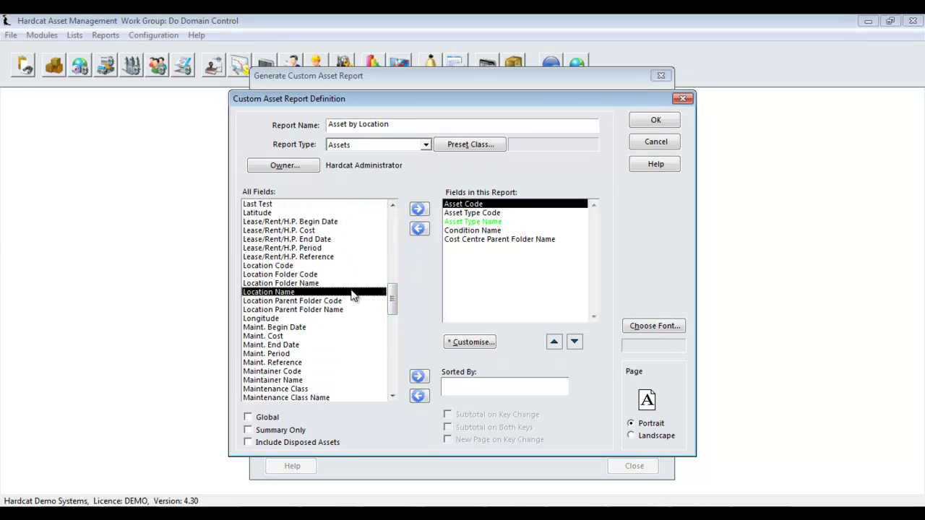
click(418, 377)
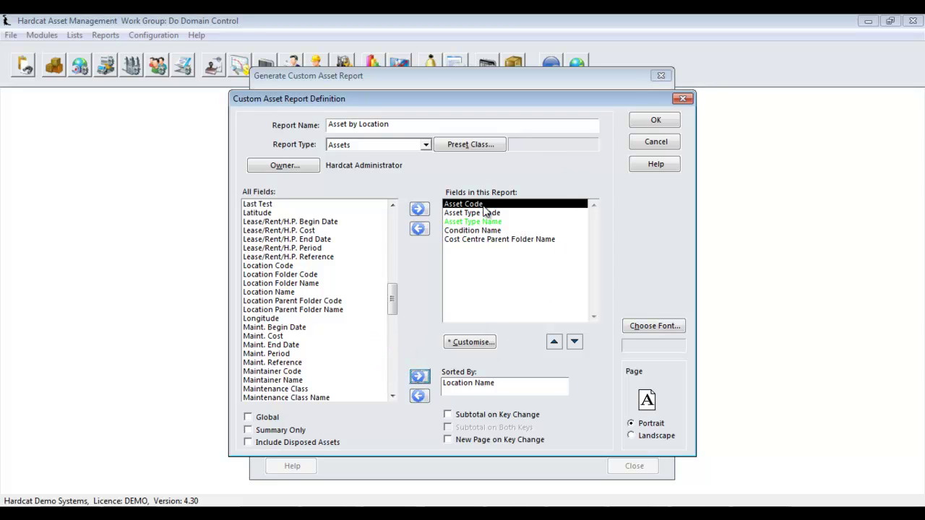
click(470, 418)
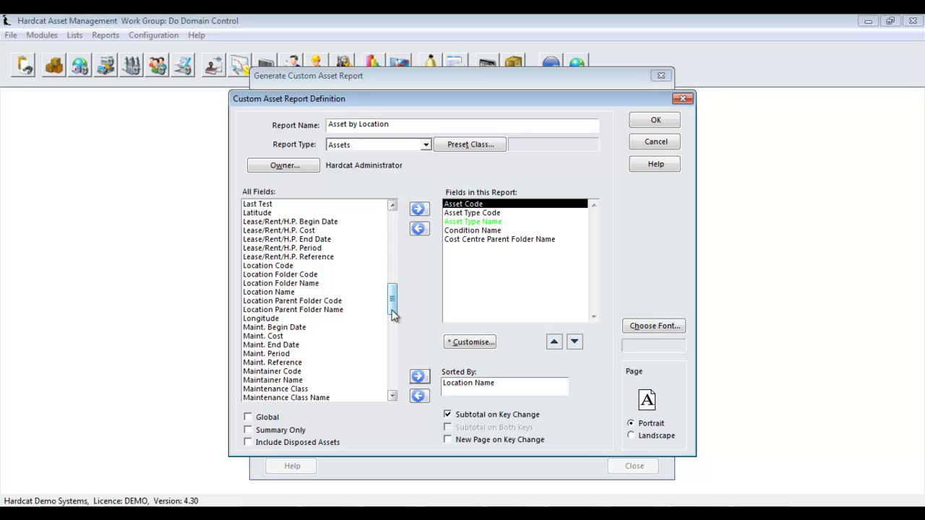
Step: Add Asset Type Name as the second sort key and enable Subtotal on Both Keys and New Page on Key Change
drag(394, 312, 392, 224)
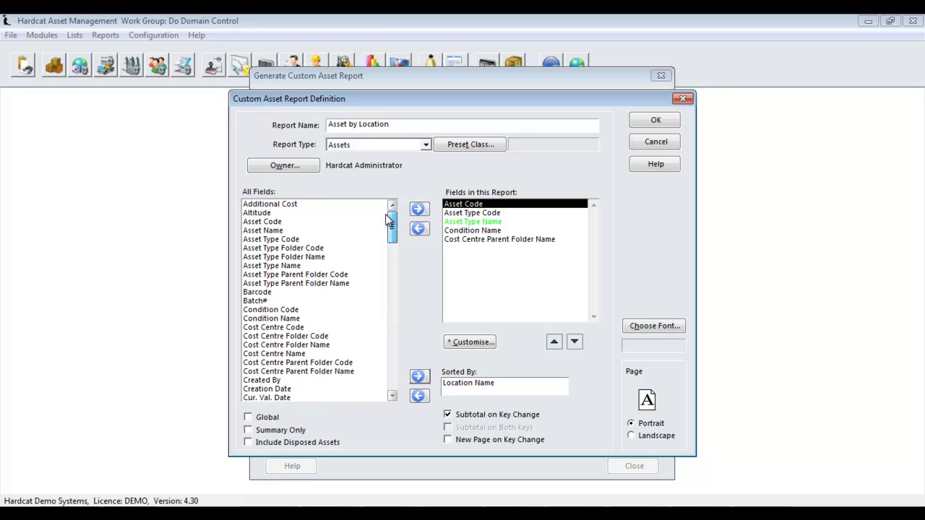
click(307, 266)
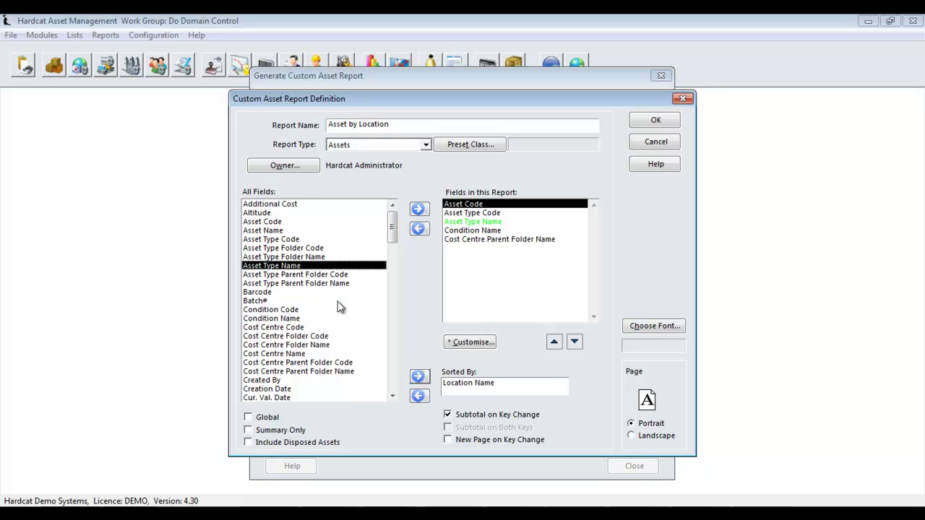
click(418, 377)
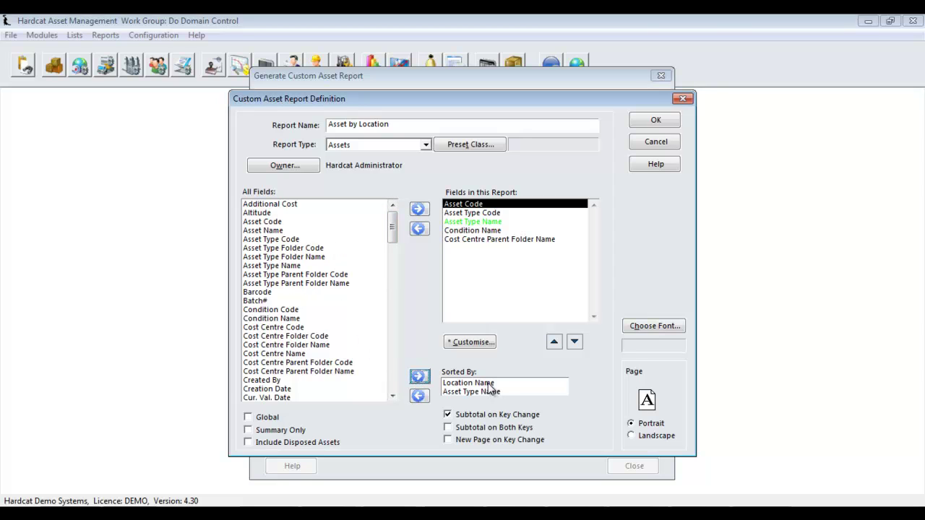
click(467, 429)
click(448, 441)
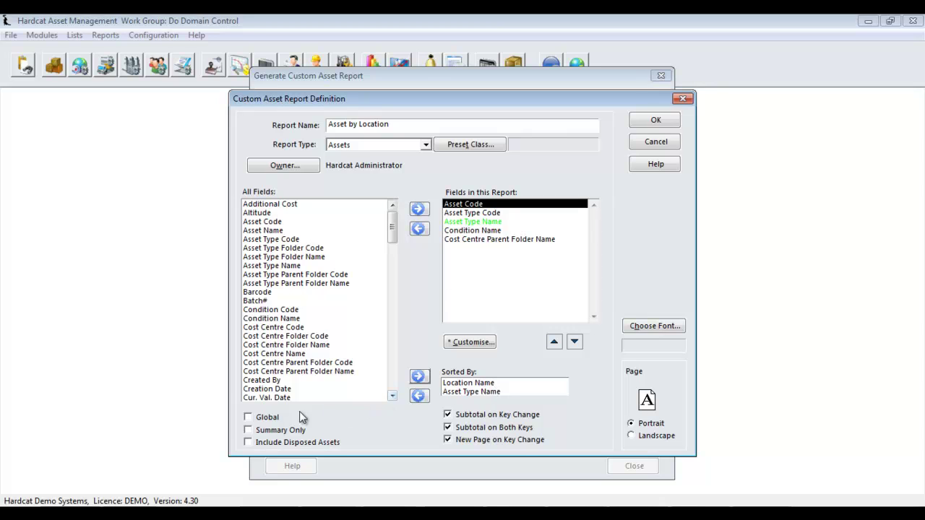
Step: Make the report Global and enable its Summary Only and Include Disposed Assets options
click(275, 422)
click(274, 424)
click(334, 443)
Step: Try to save the report definition, decline to proceed with the excess page width, and set the page to Landscape
click(644, 121)
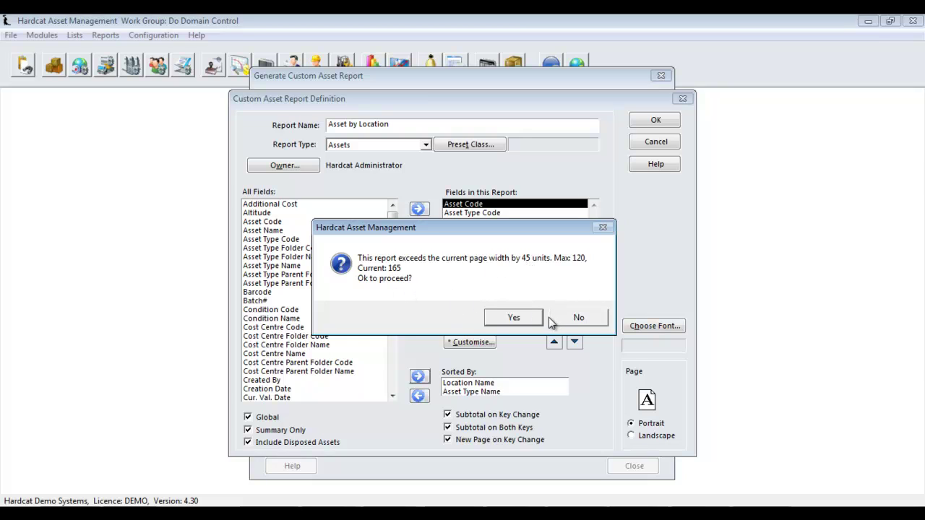
click(593, 320)
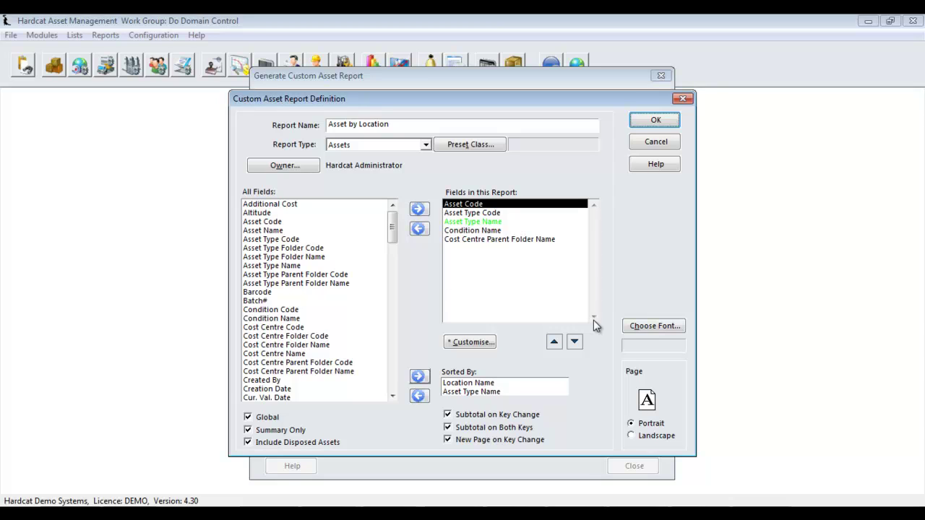
click(642, 438)
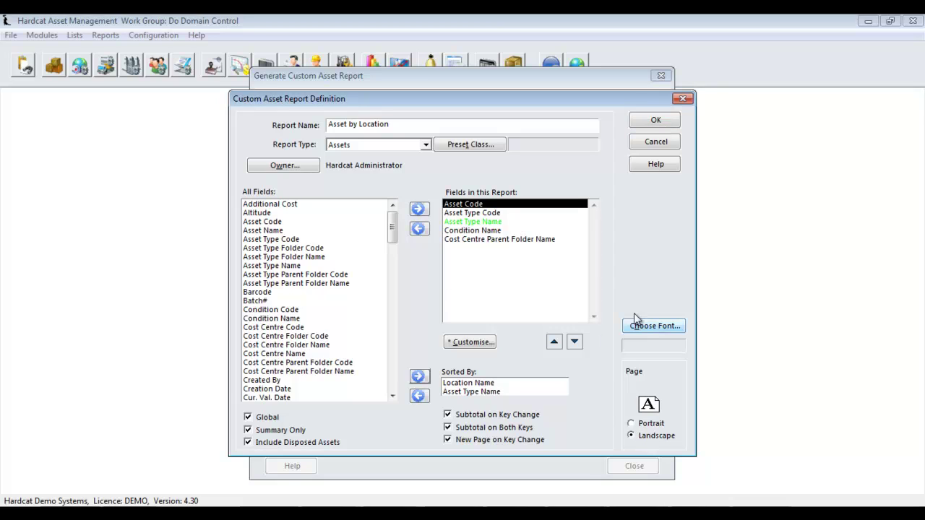
Step: Decline saving the report with the excess page width, set the Asset Code field width to 12, and save the definition
click(638, 121)
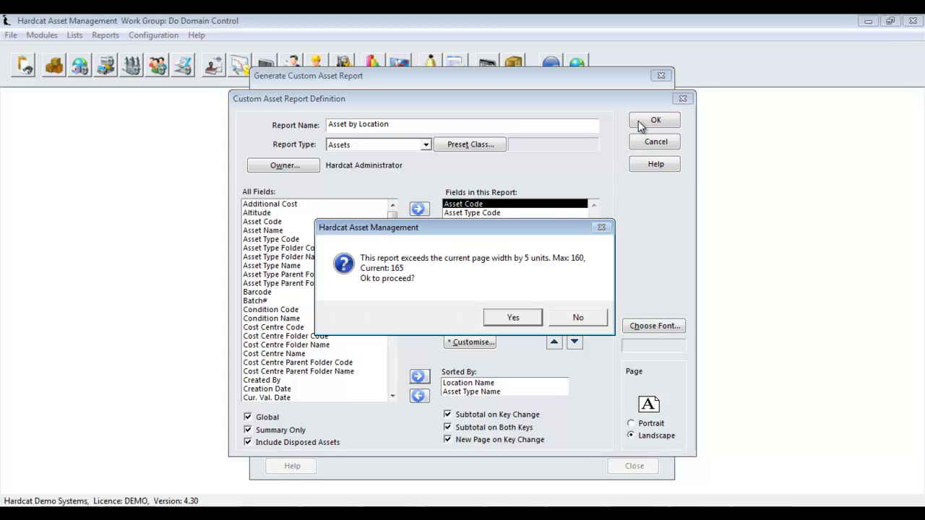
click(576, 316)
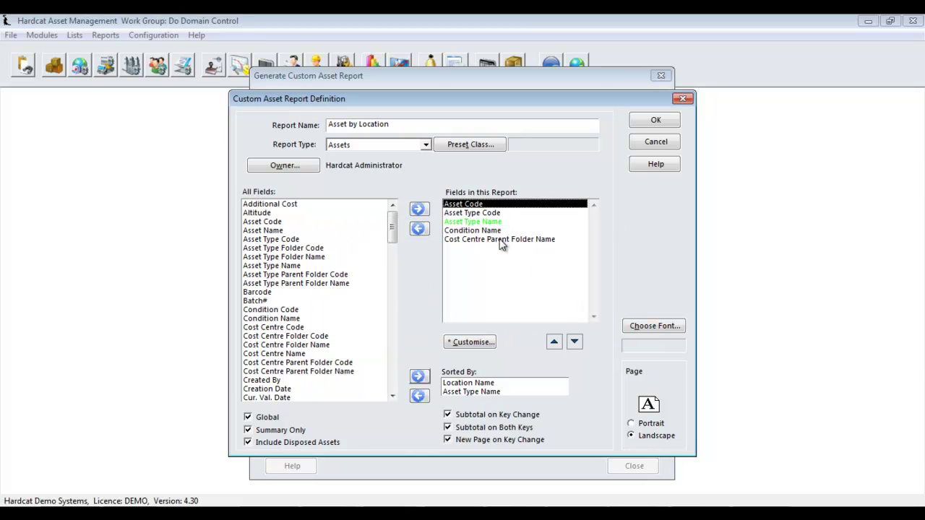
double_click(479, 204)
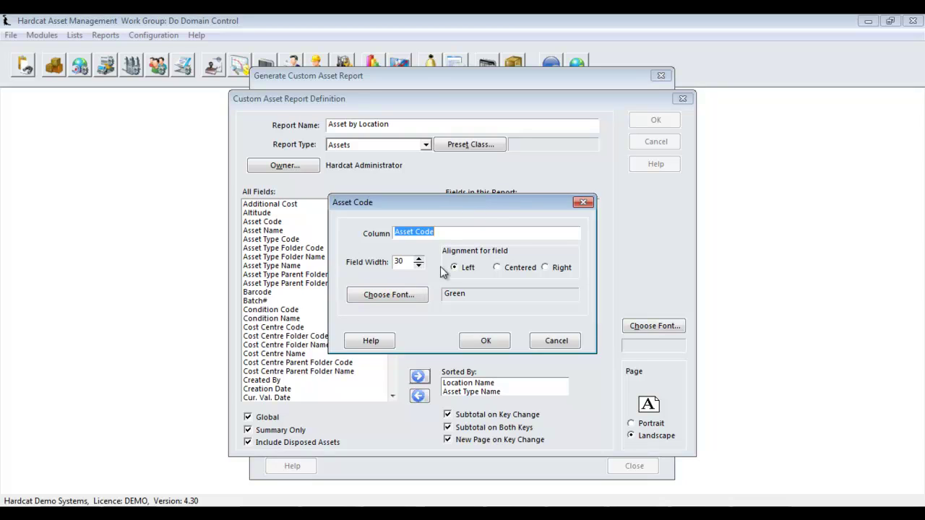
click(409, 262)
key(BackSpace)
key(BackSpace)
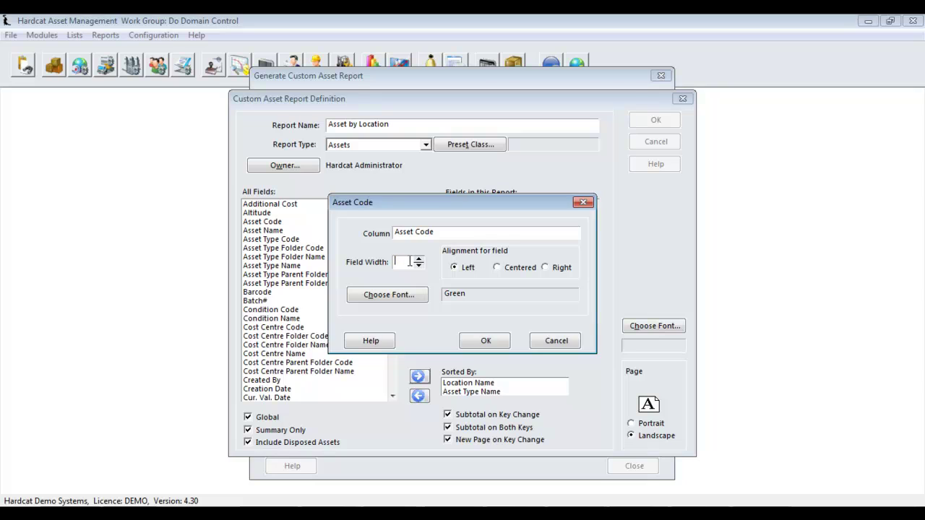
text(12)
click(487, 347)
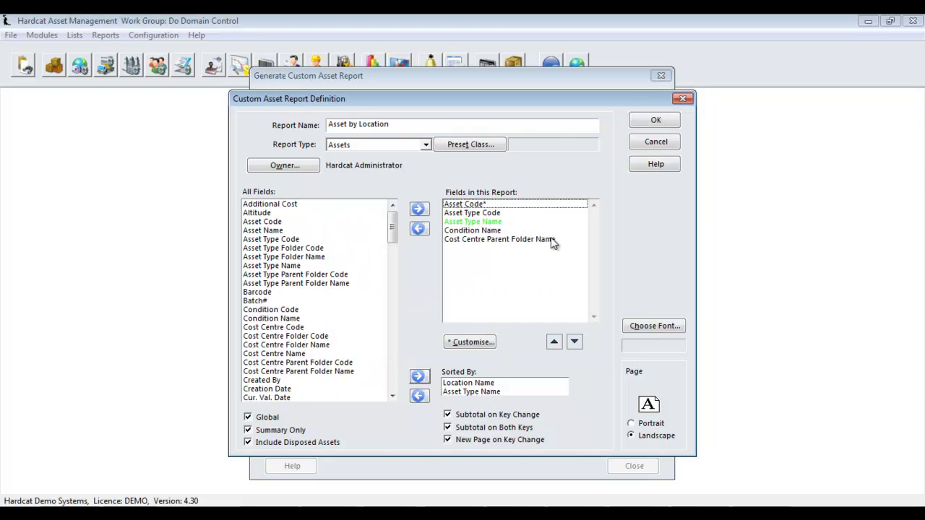
click(659, 116)
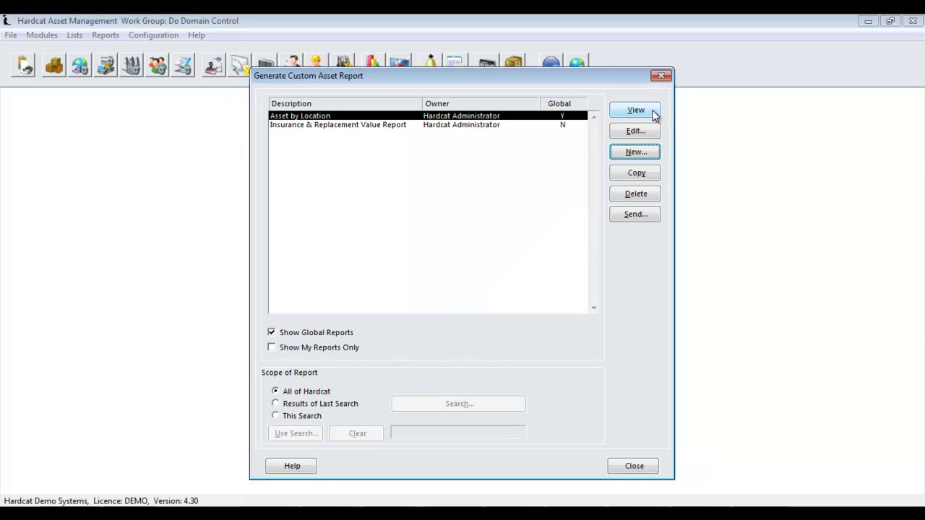
Step: View the generated Asset by Location report and page through its subtotals by location and asset type
click(655, 112)
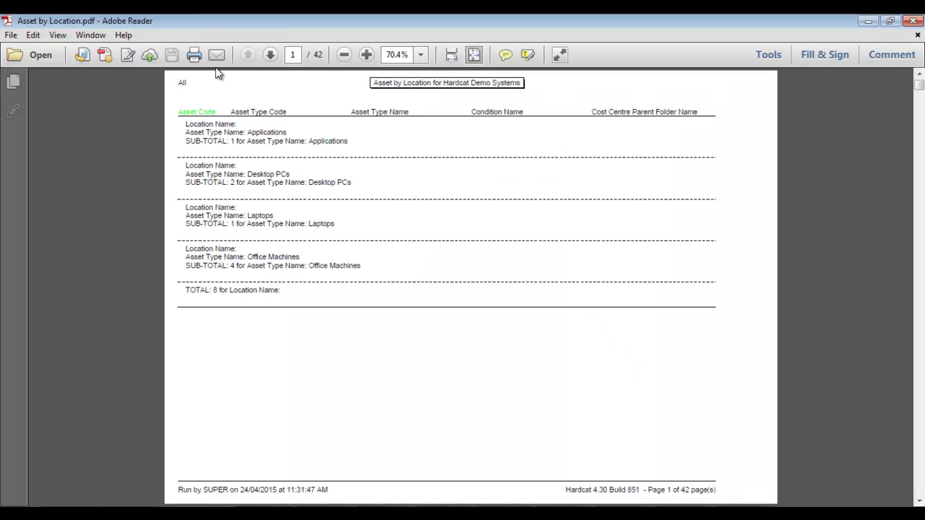
click(270, 56)
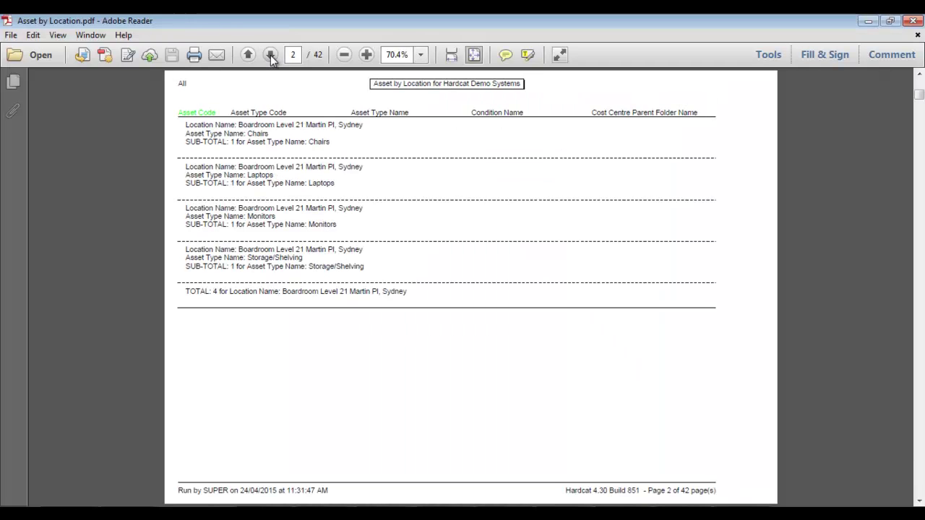
click(271, 55)
click(271, 55)
click(271, 56)
click(270, 55)
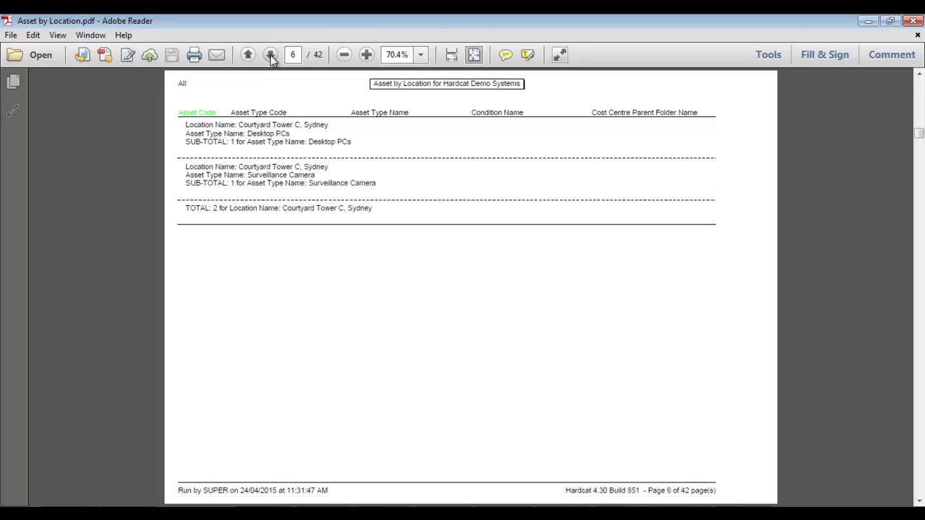
click(271, 56)
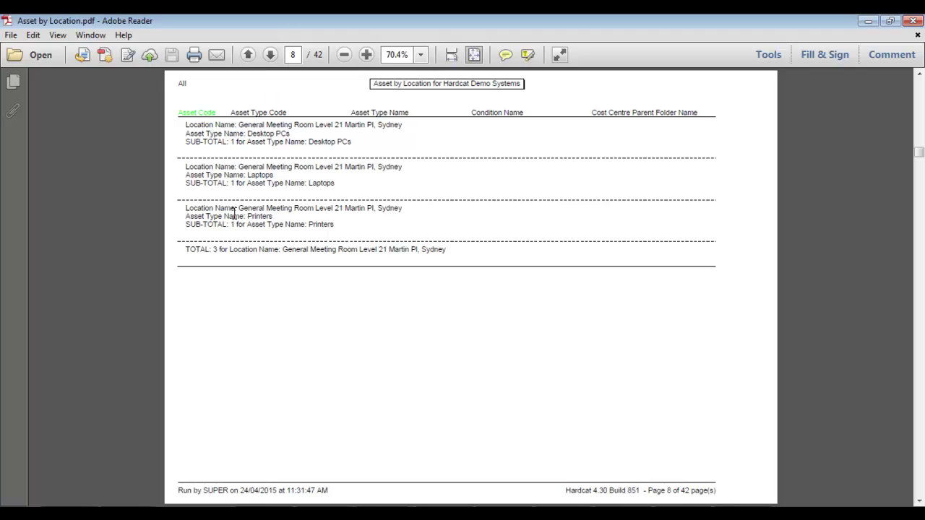
click(270, 56)
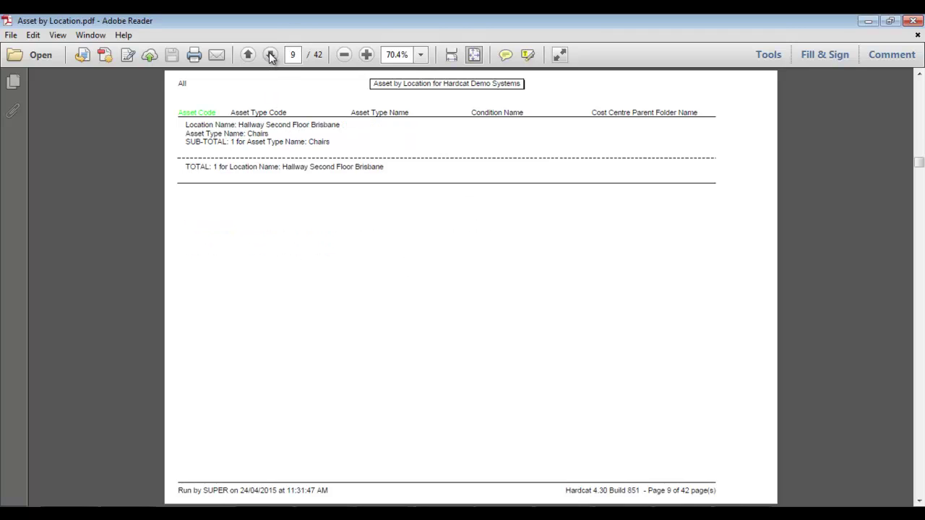
click(269, 56)
click(270, 56)
click(269, 56)
click(270, 57)
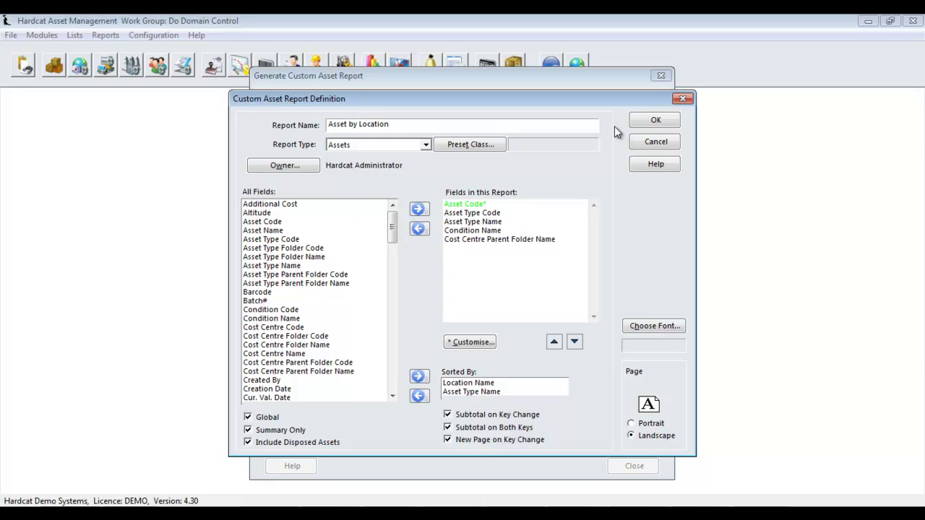
Step: Consult the online help for the custom asset report definition and close the help window
click(655, 166)
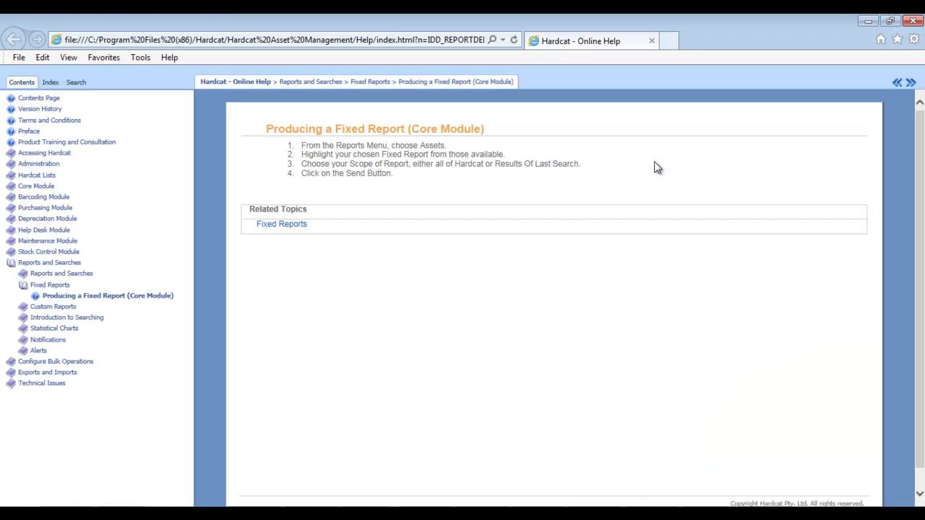
click(913, 20)
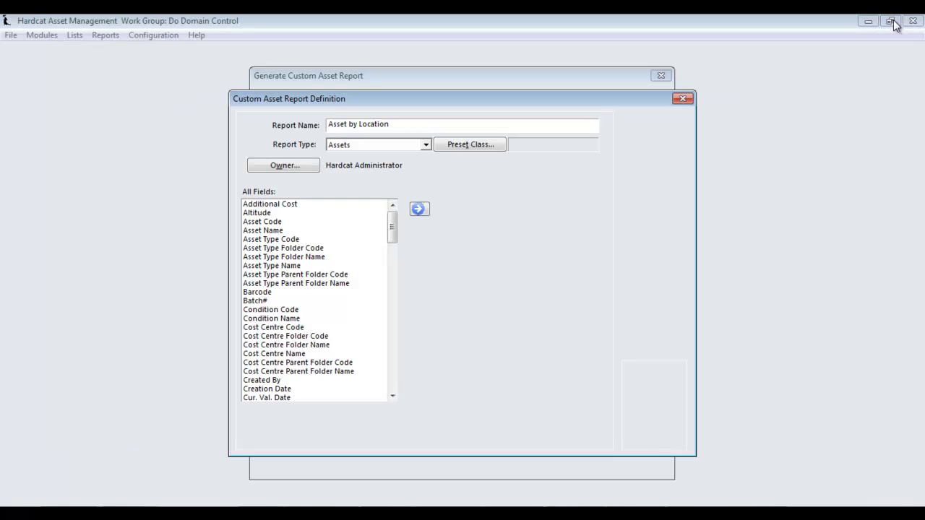